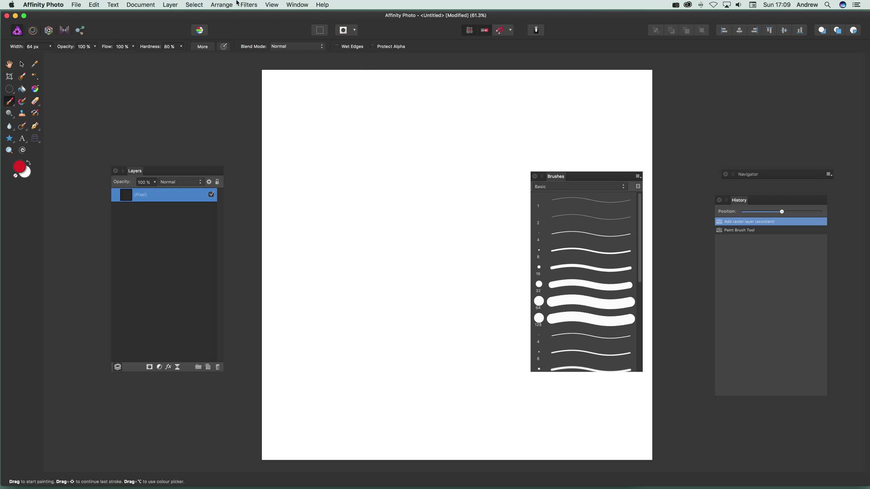
Show the Brushes studio panel via View > Studio > Brushes
click(275, 6)
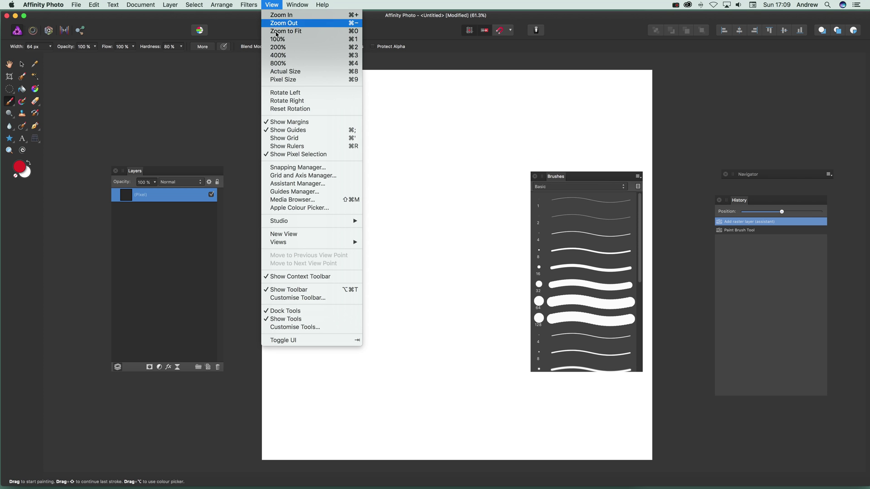
mouse_move(294, 224)
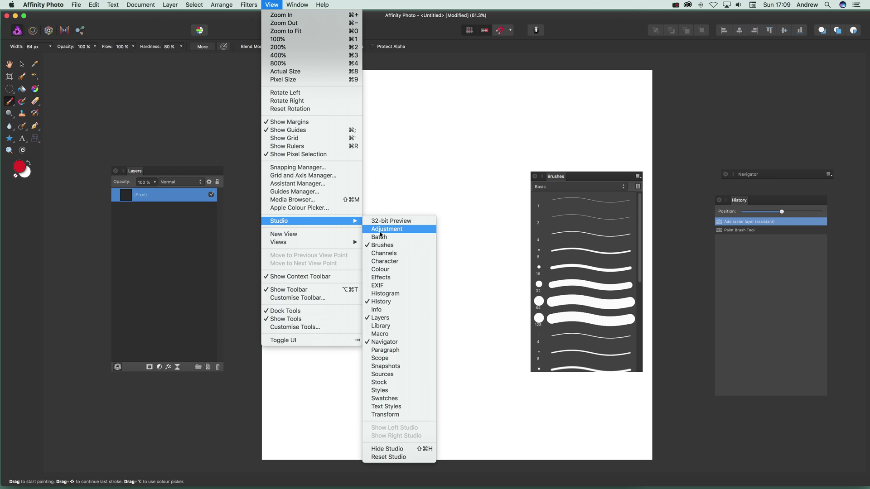
click(554, 180)
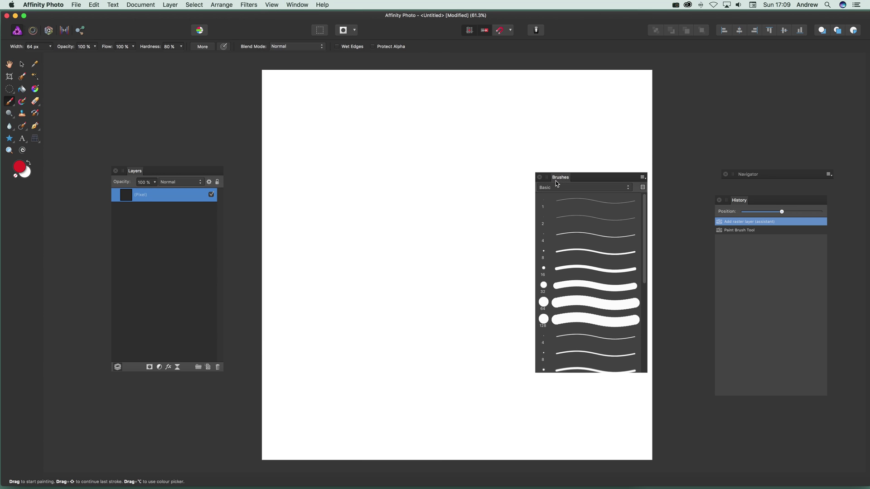
drag(555, 181, 555, 180)
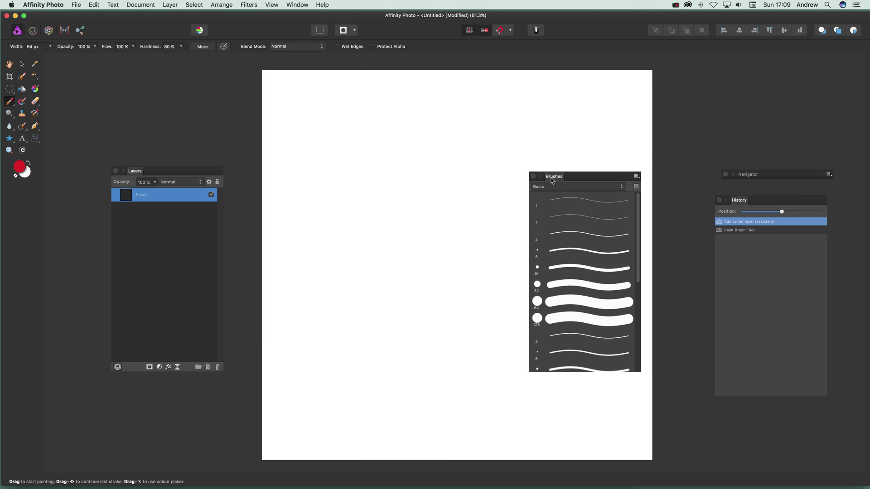
Switch the brush library to the overlays category
click(622, 186)
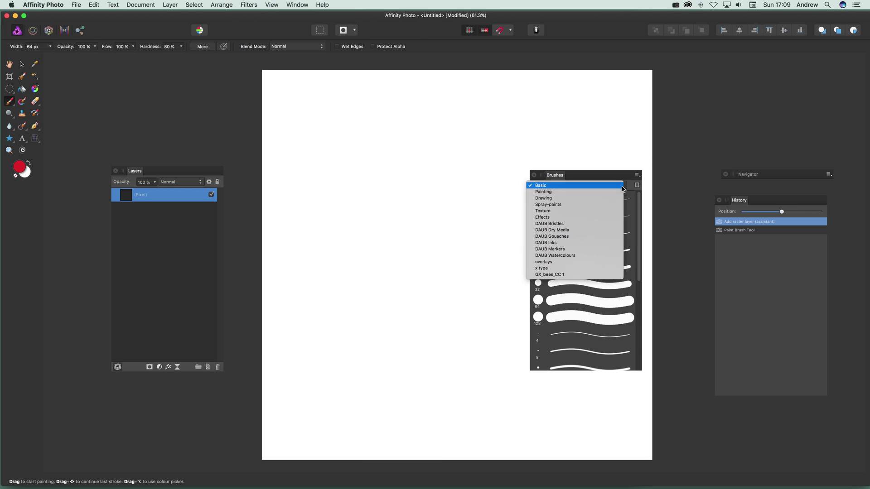
click(554, 263)
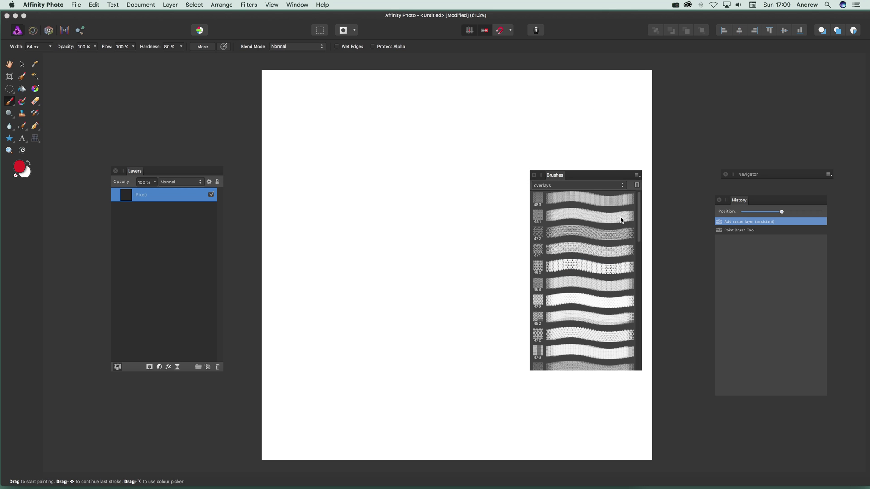
click(638, 175)
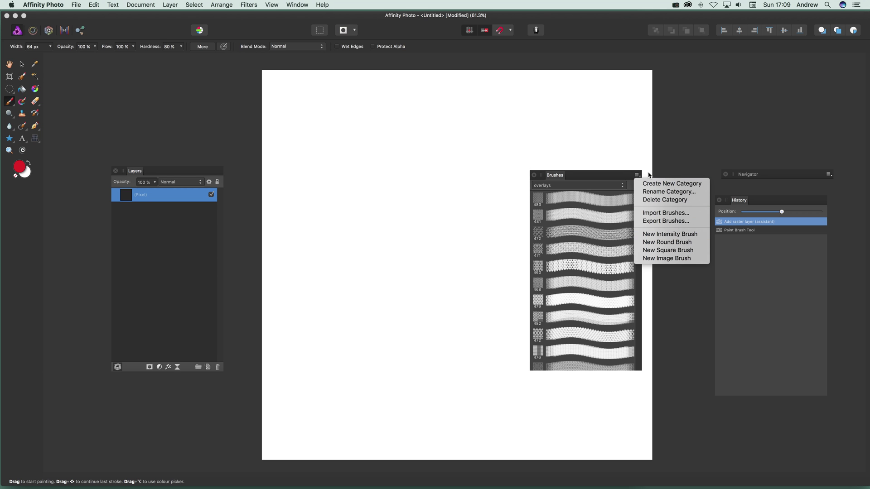
Import GX62_Starburst1_019.png from the Brushes PNG folder as a new brush
click(666, 233)
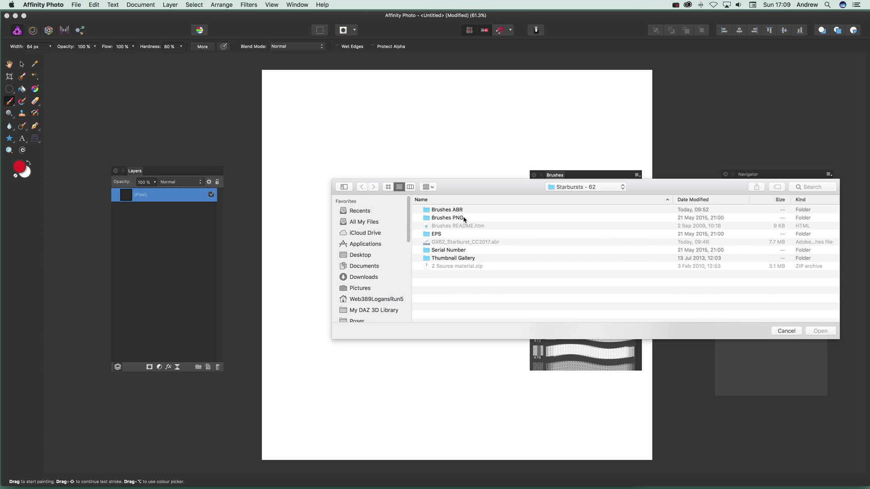
double_click(463, 220)
click(455, 268)
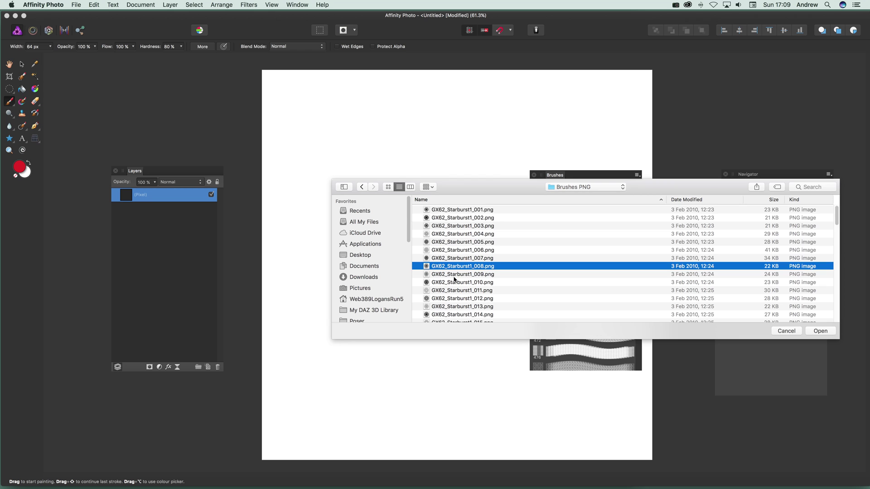
scroll(455, 280, down, 3)
click(467, 256)
click(456, 279)
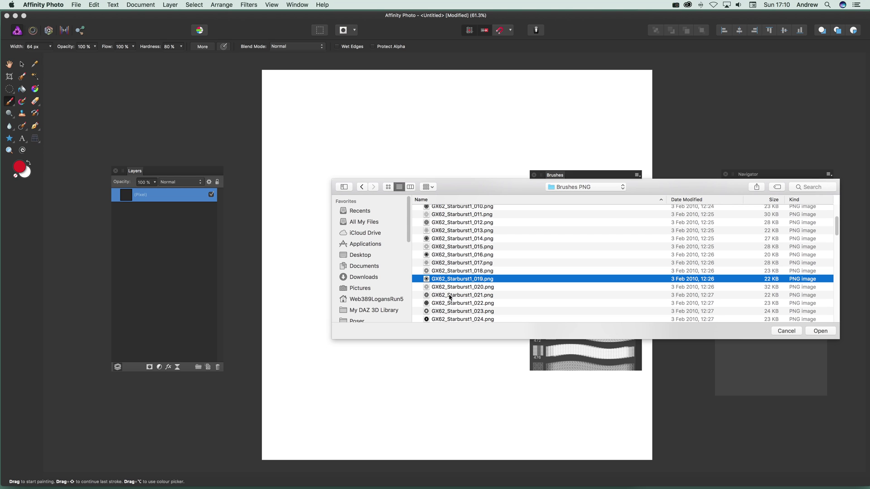
click(820, 331)
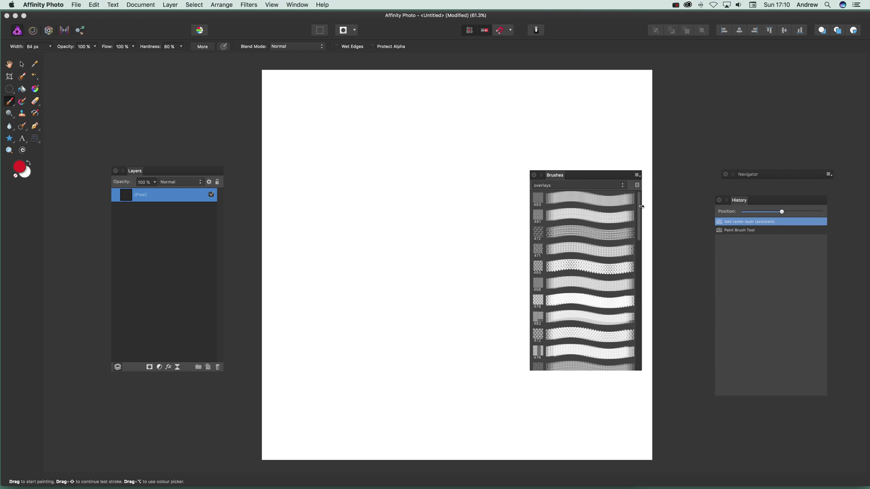
Set the GX62_Starburst1_019 brush to 242.8 px size and 86% spacing
scroll(637, 206, down, 10)
click(550, 368)
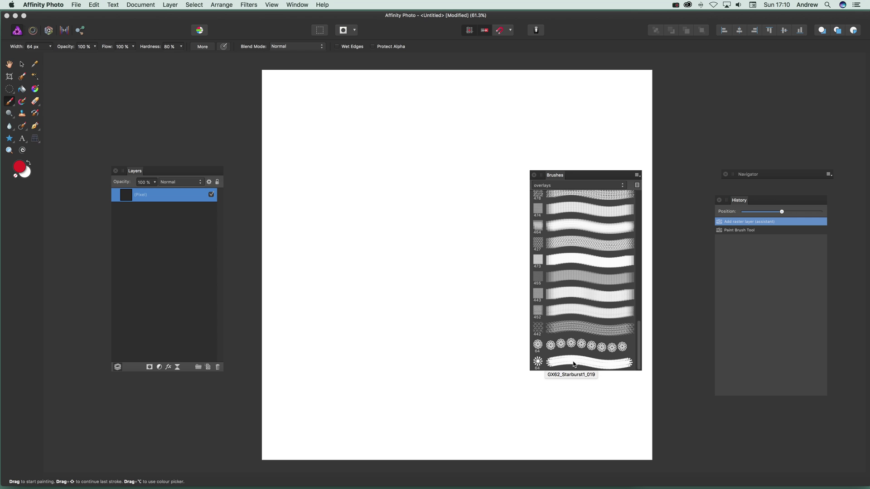
click(573, 364)
double_click(566, 366)
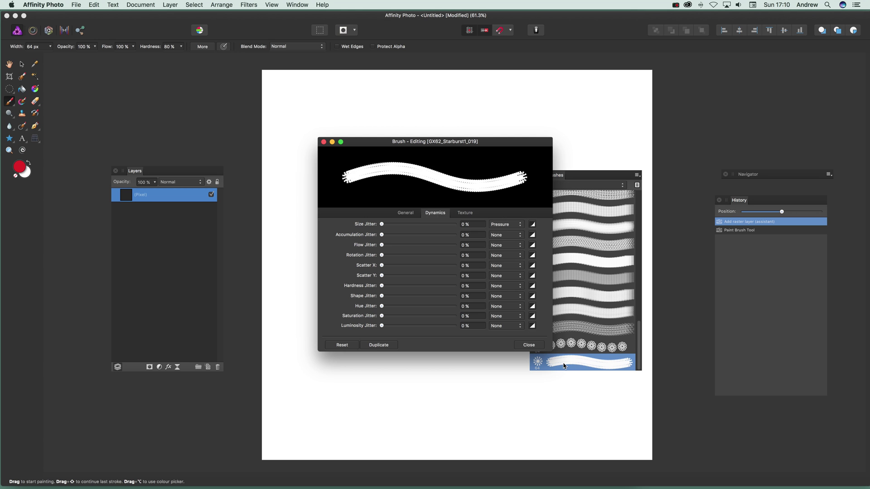
click(395, 212)
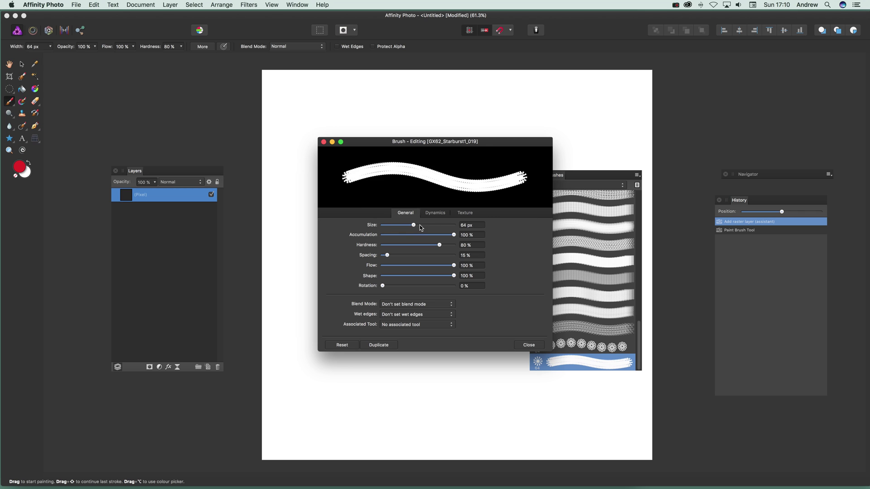
drag(419, 225, 427, 227)
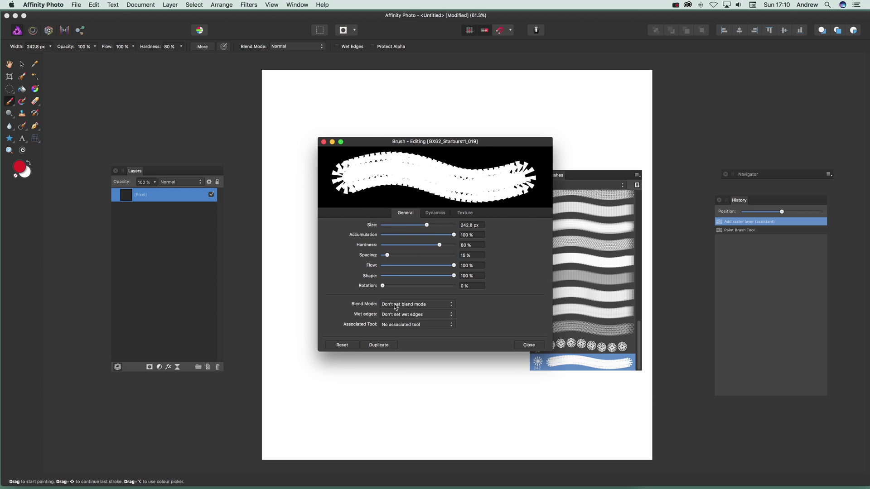
click(412, 255)
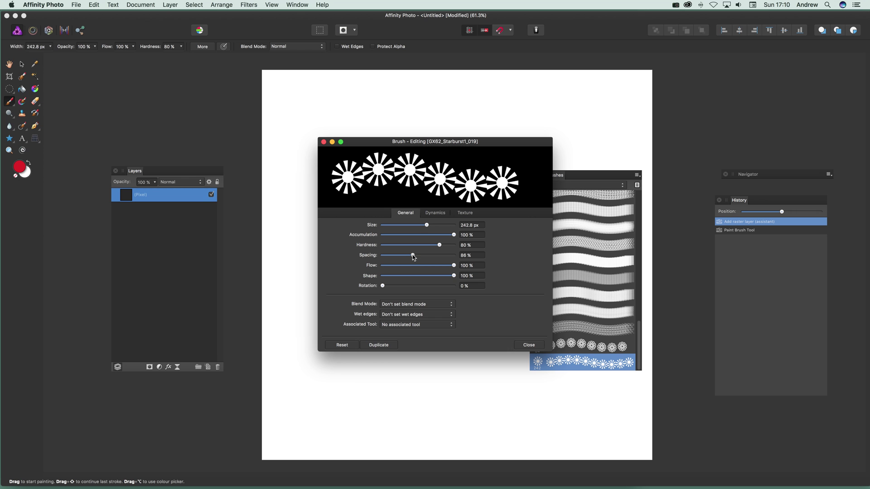
Stamp six separate red starbursts across the white canvas with the new brush
click(528, 345)
drag(331, 188, 399, 213)
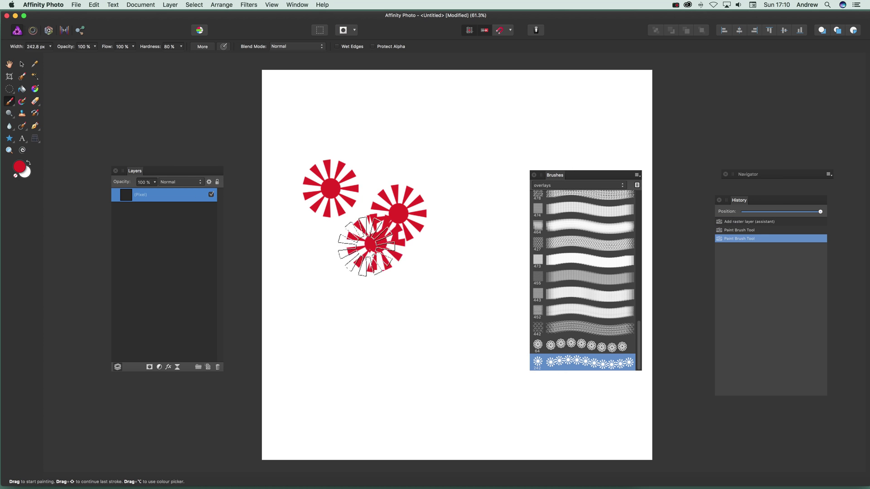
click(333, 263)
click(401, 302)
mouse_move(469, 161)
mouse_down()
mouse_move(456, 285)
mouse_move(471, 242)
mouse_up()
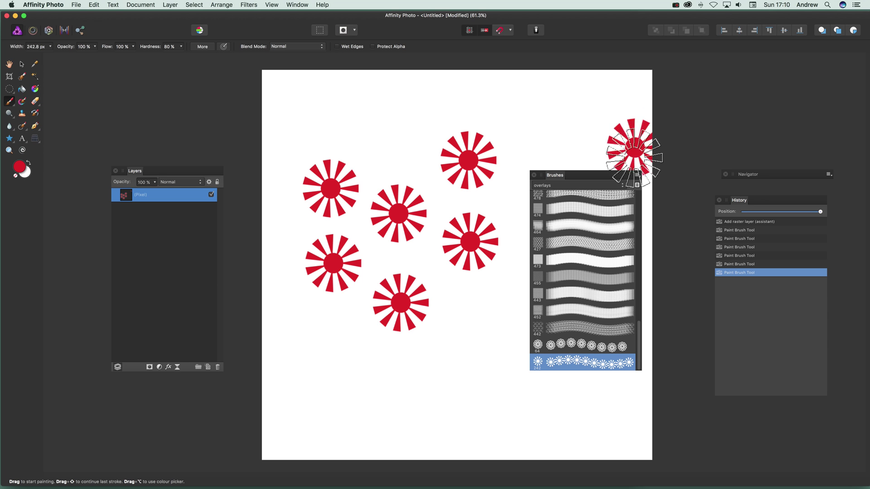
Try an extra starburst near the top several times, undoing each attempt
click(422, 140)
key(ctrl+z)
click(426, 134)
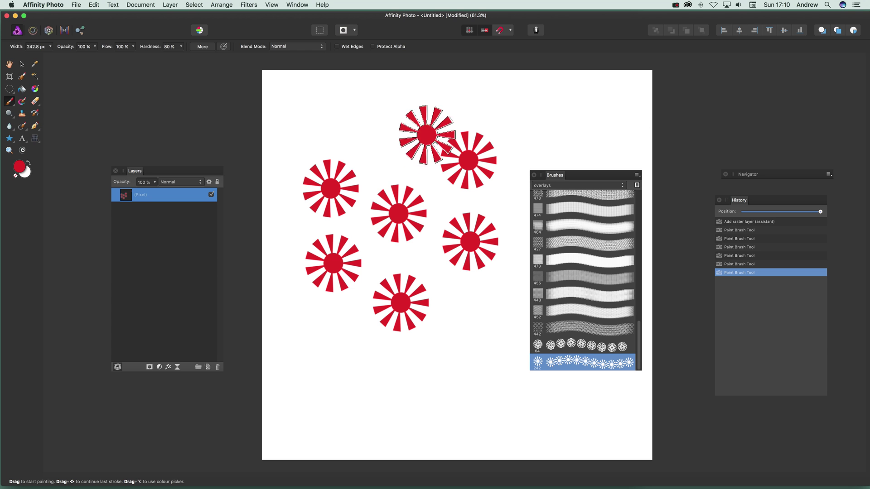
key(ctrl+z)
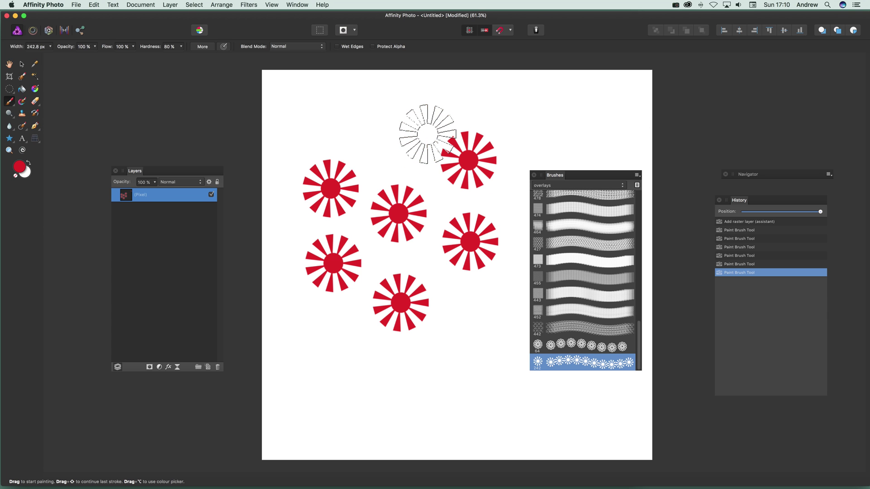
click(427, 133)
key(ctrl+z)
click(427, 132)
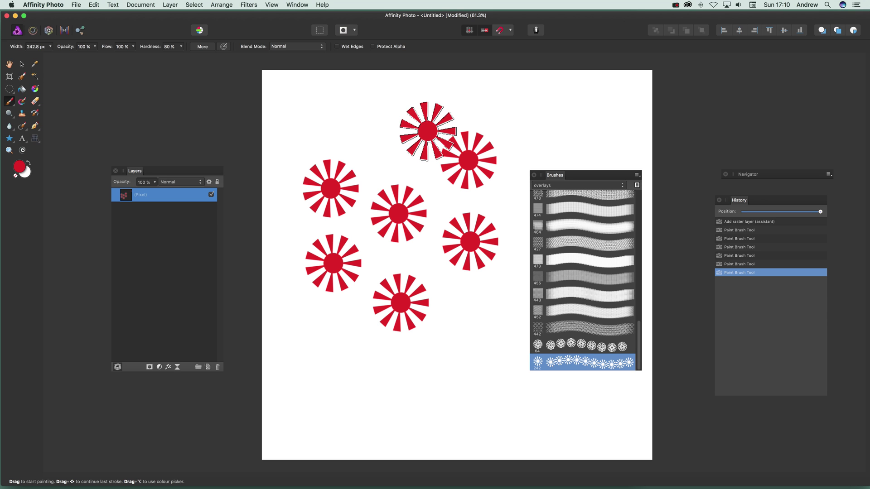
key(ctrl+z)
click(427, 130)
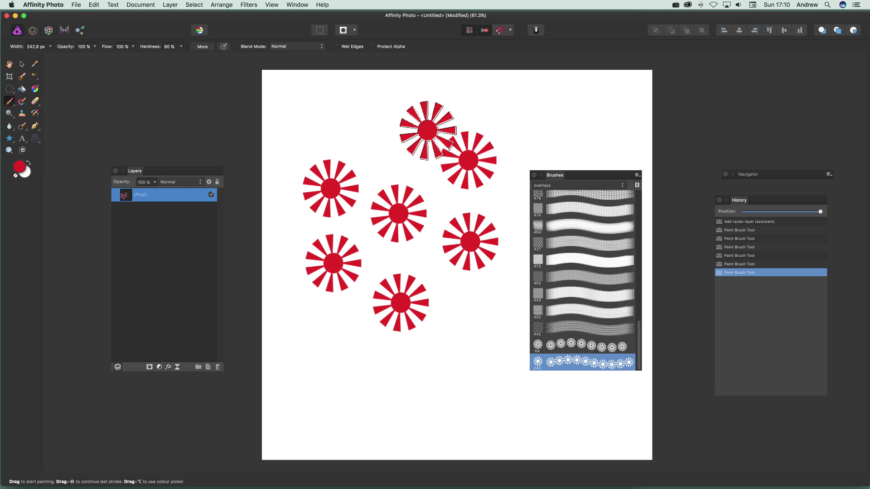
key(ctrl+z)
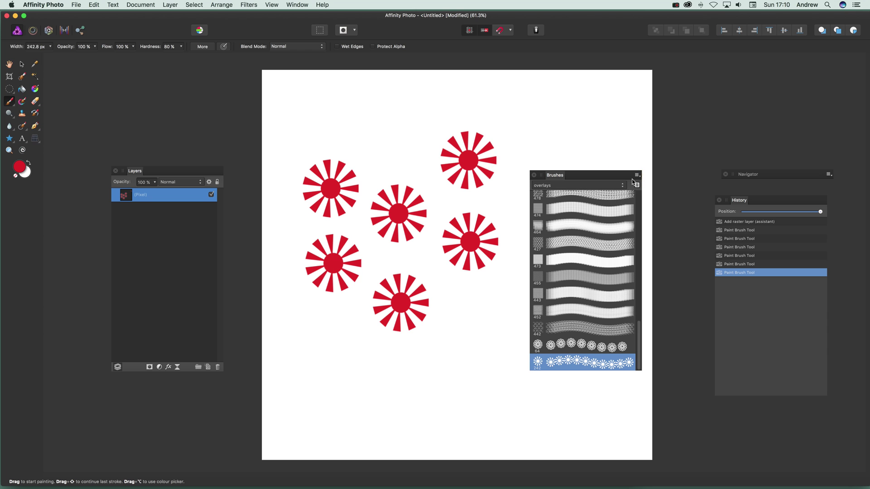
Import GX62_Starburst_CC2017.abr from the Starbursts - 62 folder as a new brush category
click(637, 175)
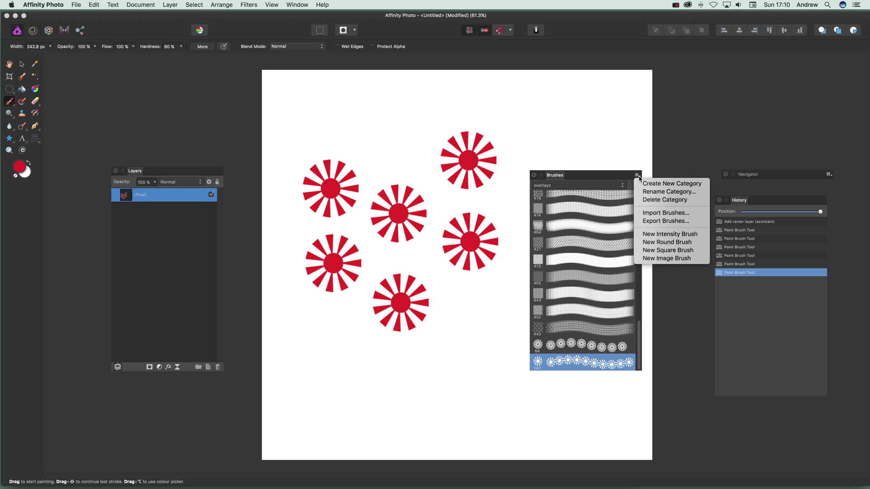
click(653, 215)
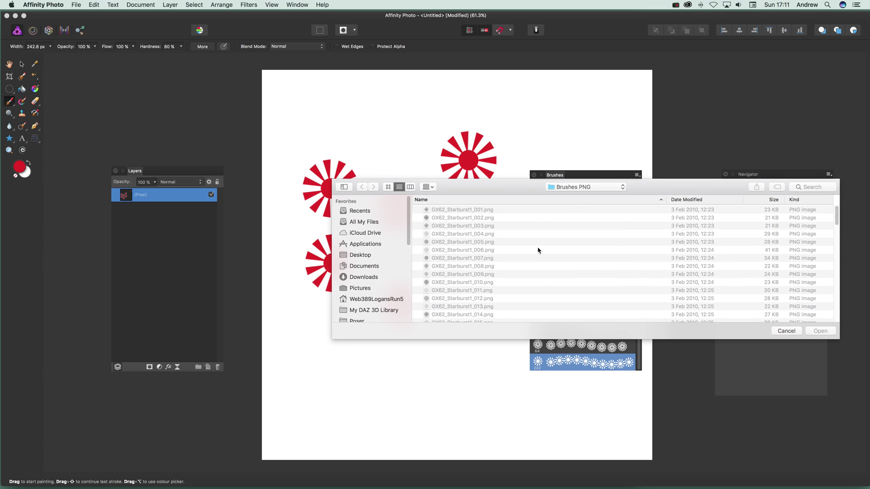
click(585, 187)
click(582, 195)
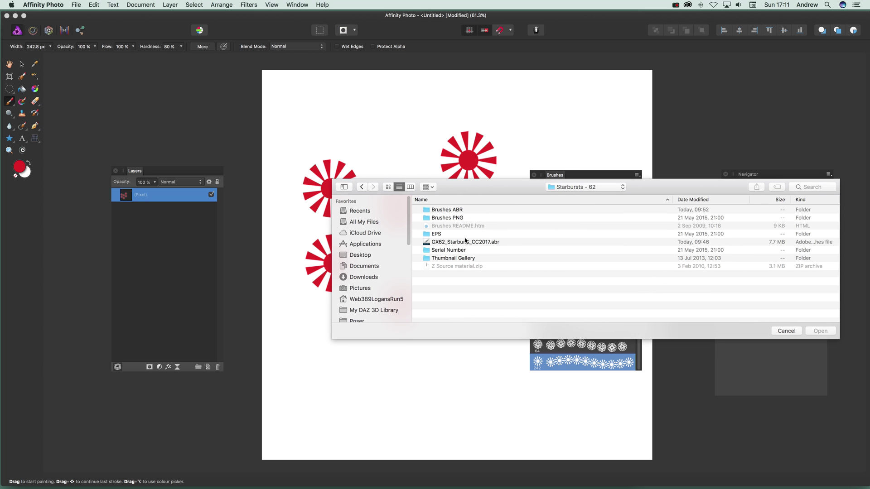
click(482, 243)
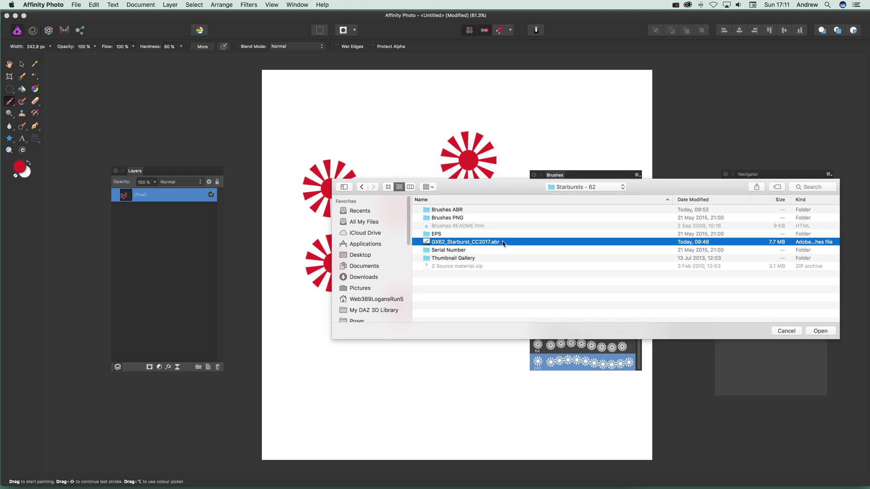
click(820, 331)
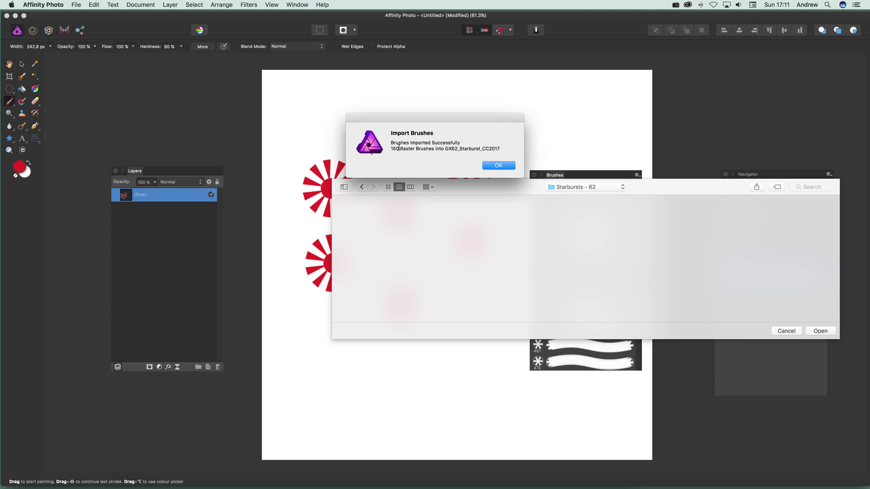
click(504, 166)
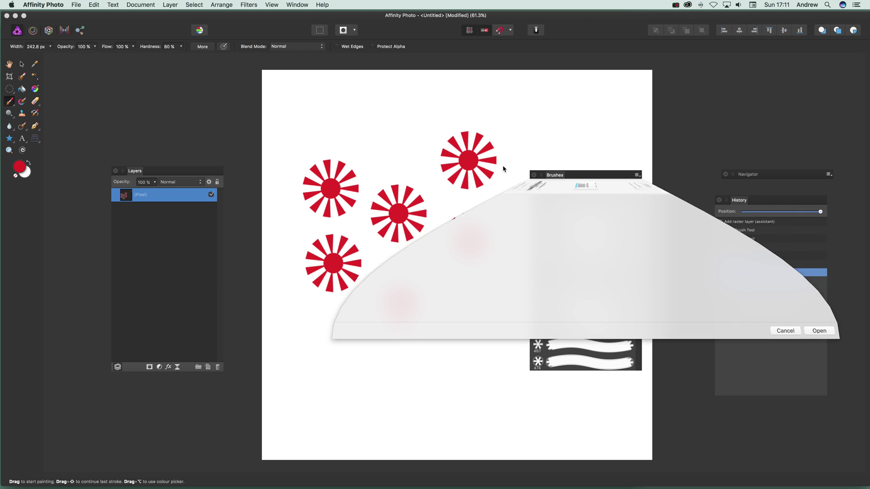
scroll(579, 255, down, 5)
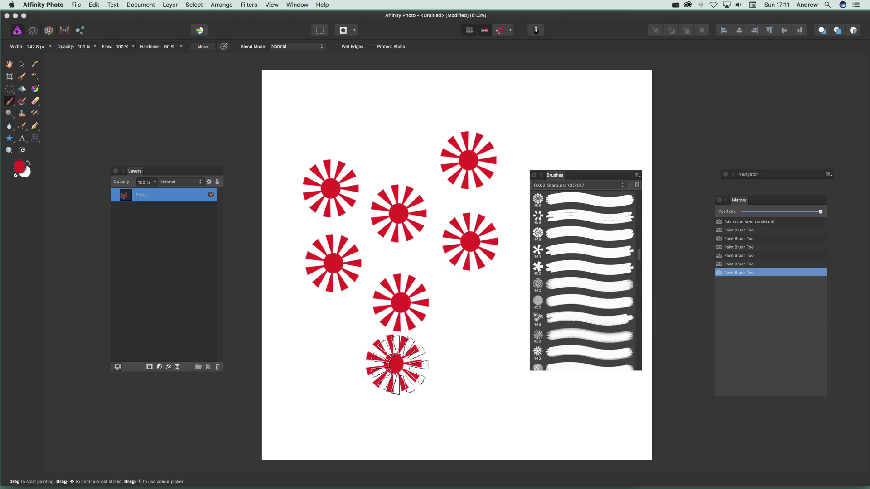
scroll(561, 248, down, 5)
scroll(561, 248, down, 5)
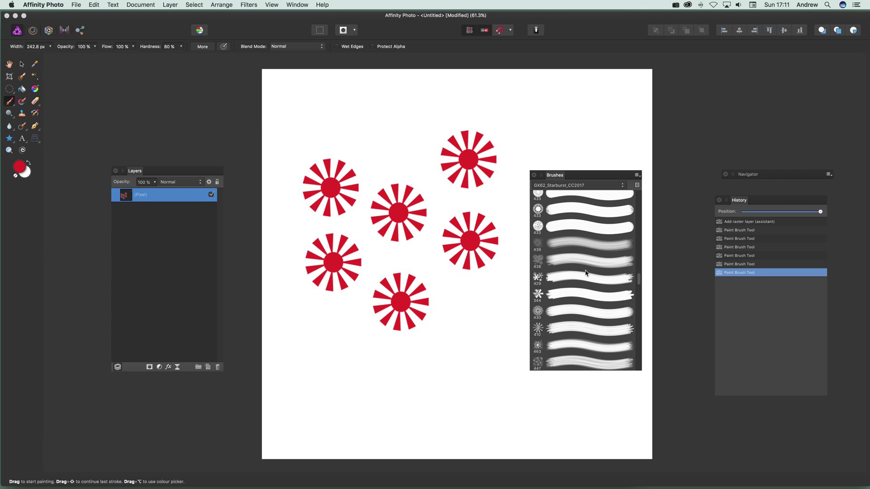
click(637, 175)
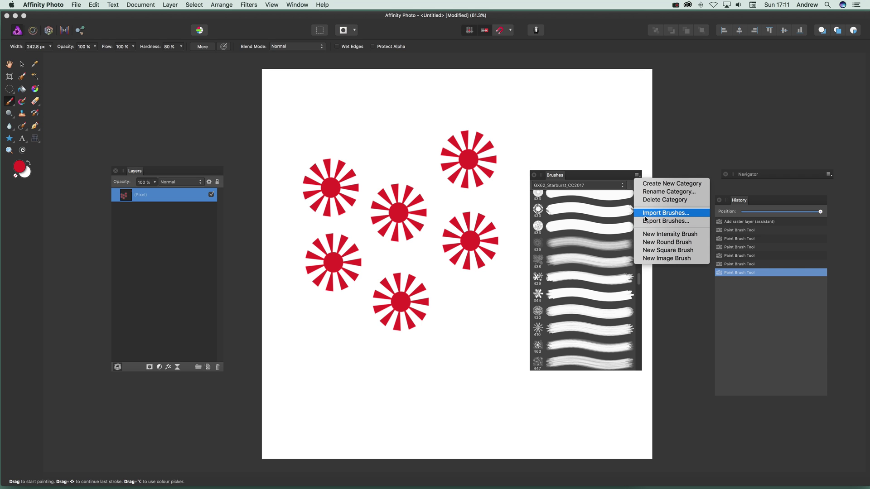
Stamp large starbursts with brush 433 along the bottom and top-right corner
click(572, 214)
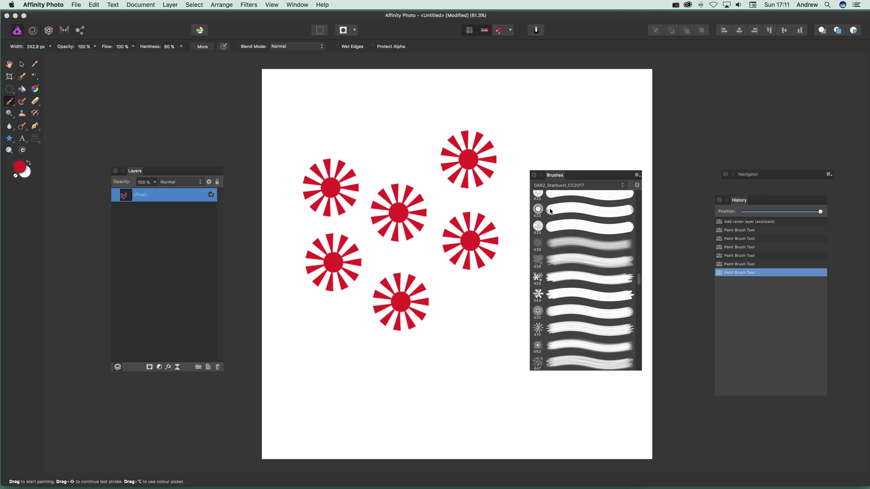
click(552, 211)
mouse_move(466, 358)
mouse_down()
mouse_move(338, 379)
mouse_move(458, 403)
mouse_up()
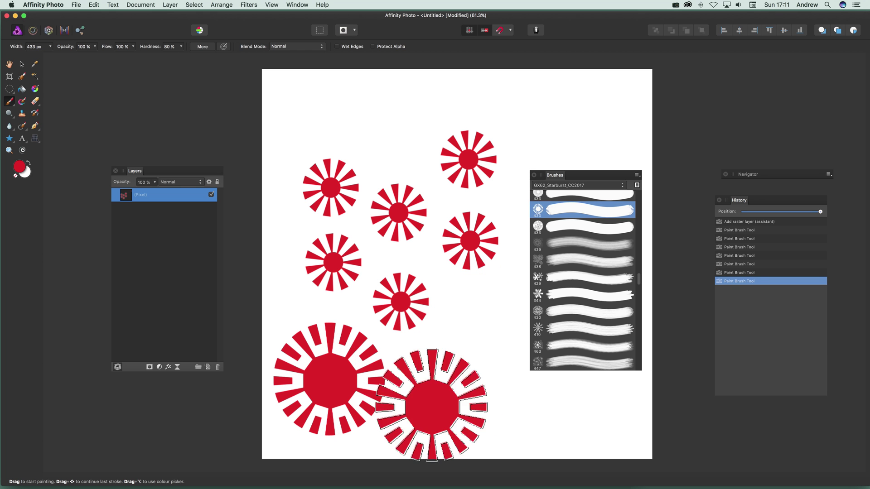
click(610, 108)
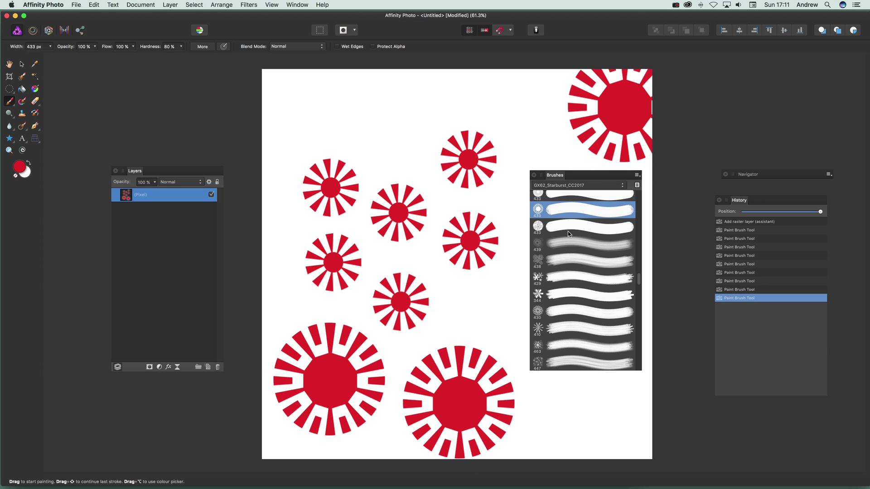
Stamp faint outlined starbursts with brush 439 at bottom right, top left and left middle
click(577, 246)
click(585, 422)
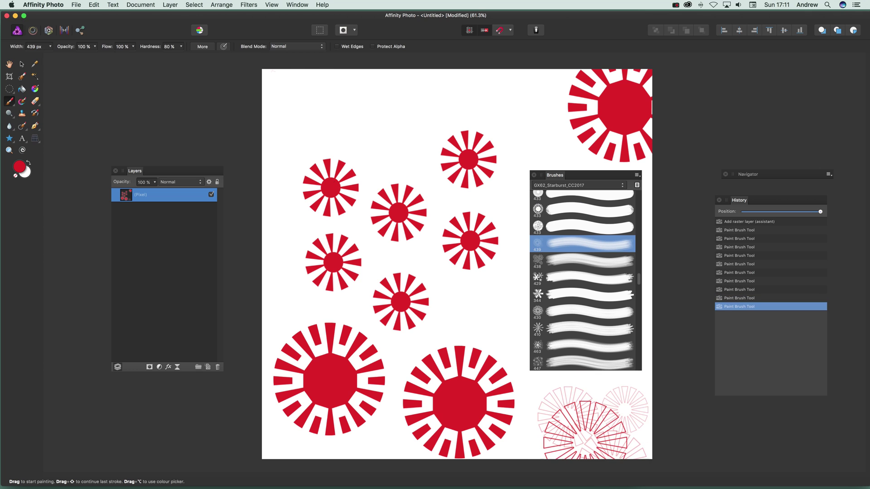
click(281, 122)
click(272, 254)
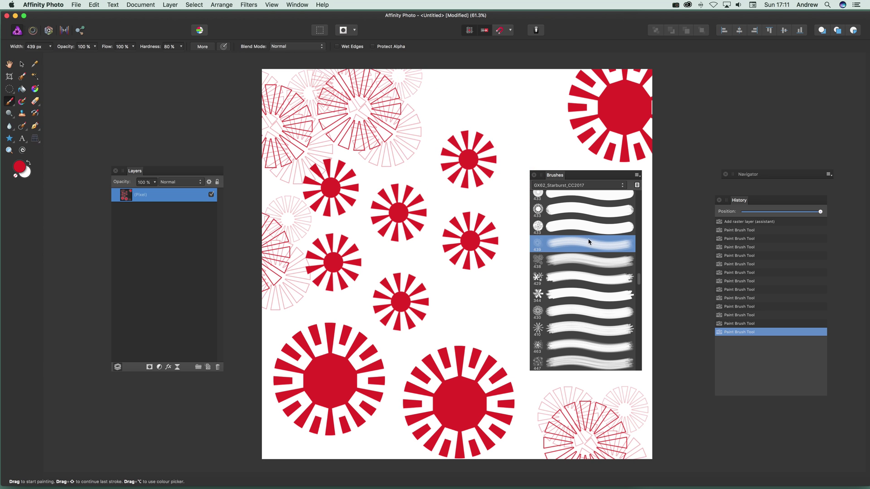
Give brush 439 66% spacing, 87% hardness, 72% size jitter, then paint a diagonal trail
double_click(569, 247)
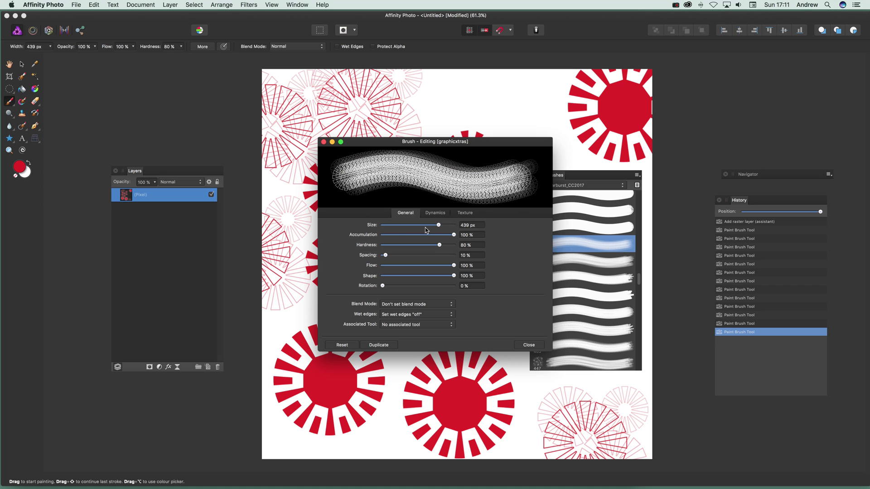
mouse_move(385, 256)
mouse_down()
mouse_move(406, 257)
mouse_move(376, 258)
mouse_move(403, 263)
mouse_move(444, 251)
mouse_move(441, 236)
mouse_move(457, 236)
mouse_up()
click(406, 255)
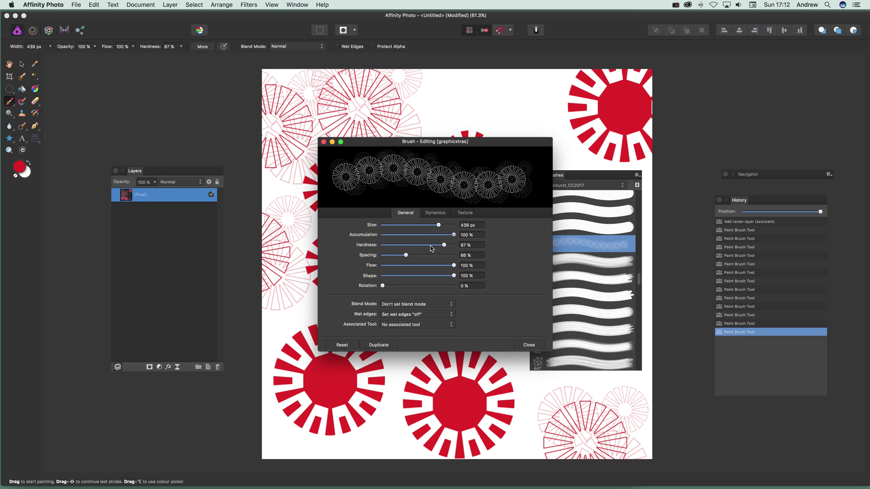
click(436, 213)
drag(382, 224, 423, 228)
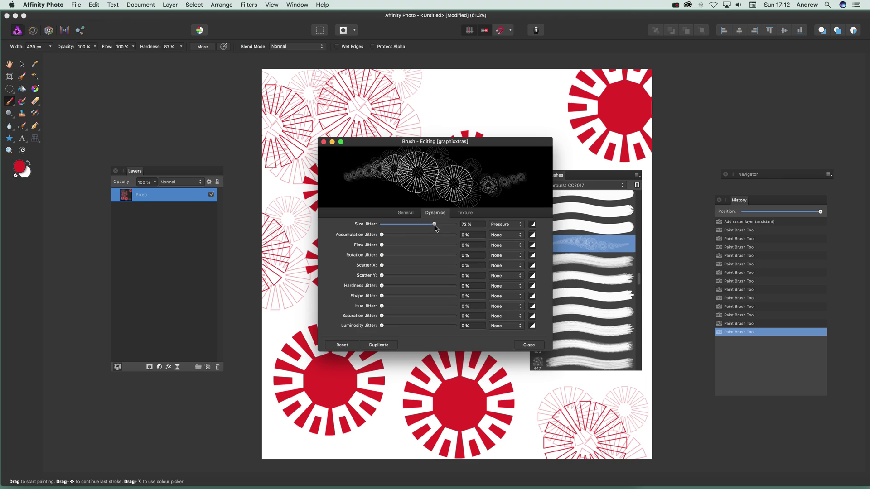
click(529, 345)
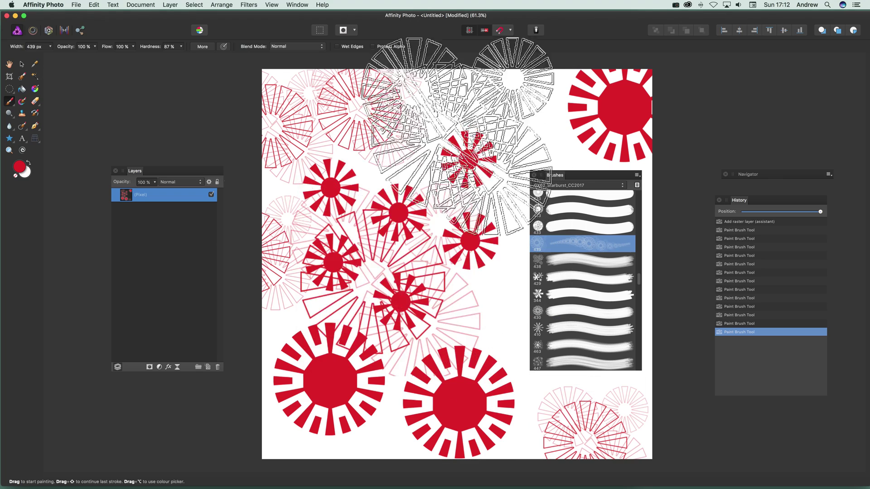
mouse_move(467, 154)
mouse_down()
mouse_move(308, 308)
mouse_move(407, 326)
mouse_move(431, 272)
mouse_move(407, 453)
mouse_move(321, 367)
mouse_move(290, 344)
mouse_up()
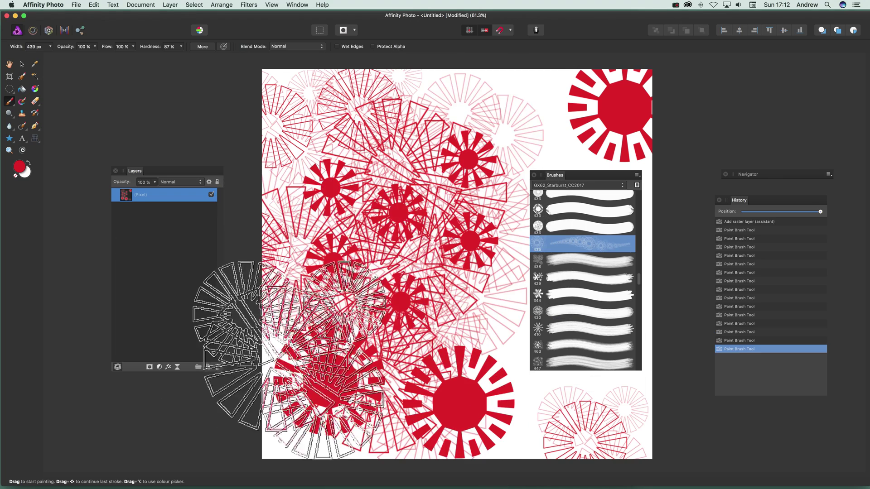